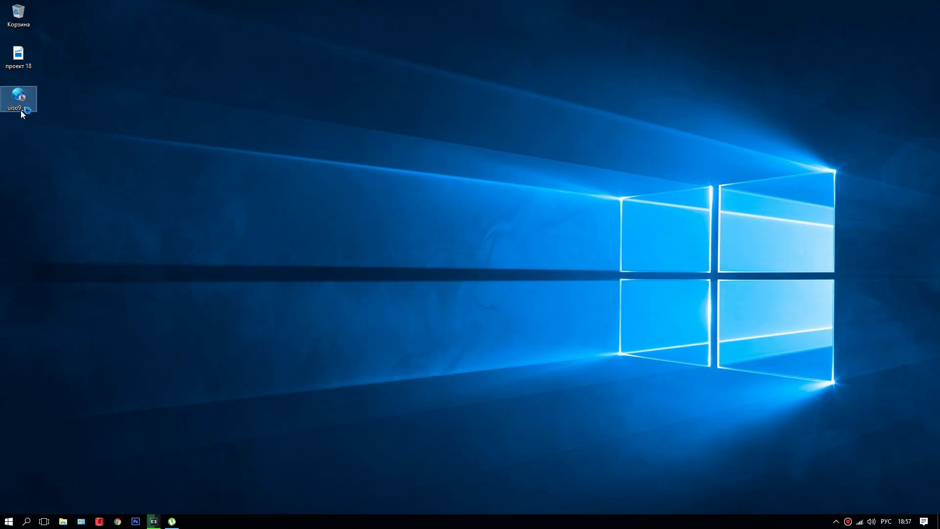
# Step: Install UltraISO from uiso9_pe into C:\Program Files (x86)\UltraISO with the desktop icon, .iso association and ISODrive emulator options
pyautogui.moveTo(21, 108)
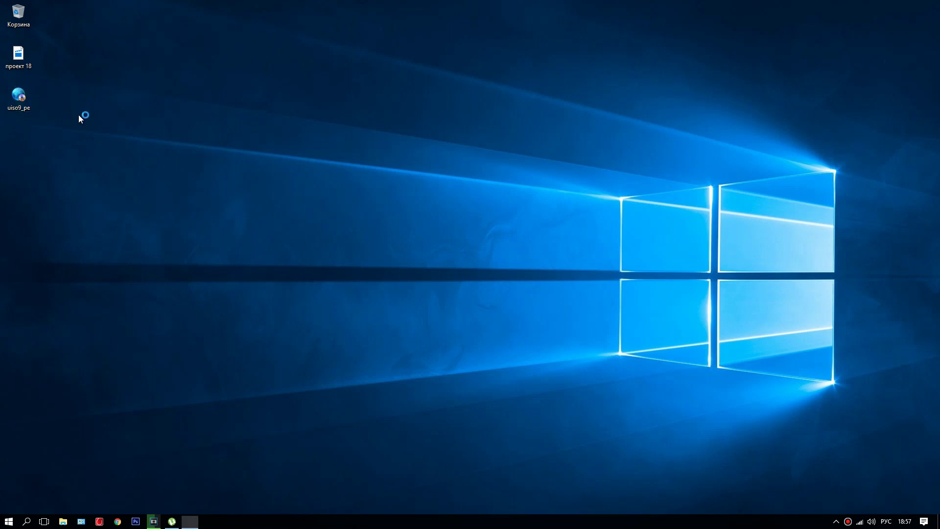
pyautogui.click(371, 310)
pyautogui.click(524, 341)
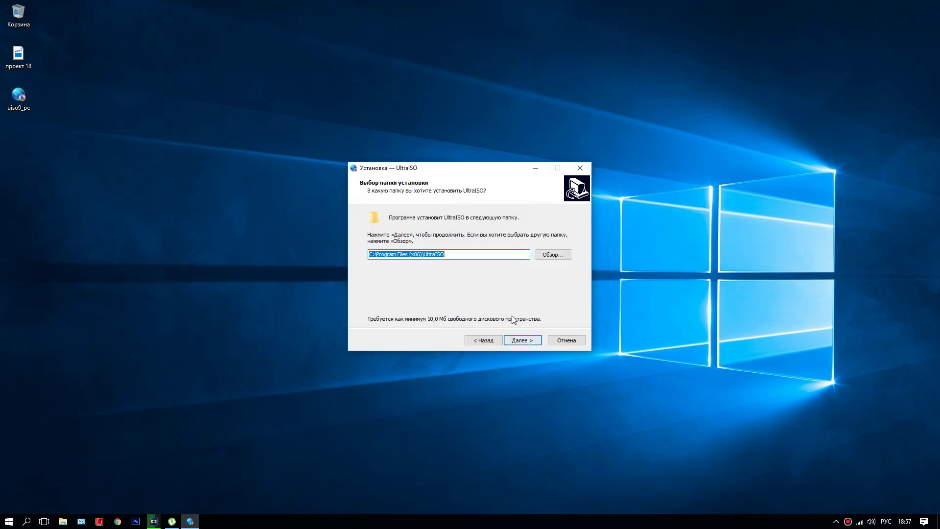
pyautogui.click(523, 339)
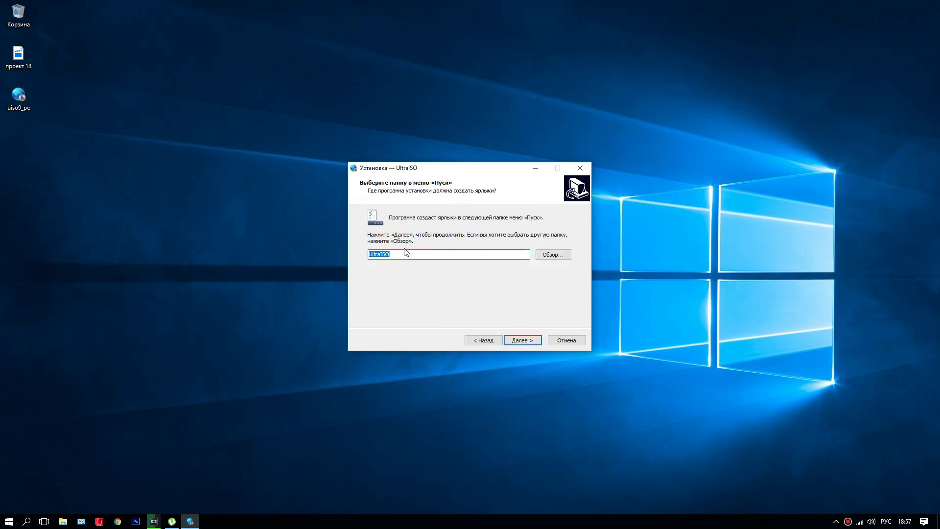
pyautogui.click(520, 340)
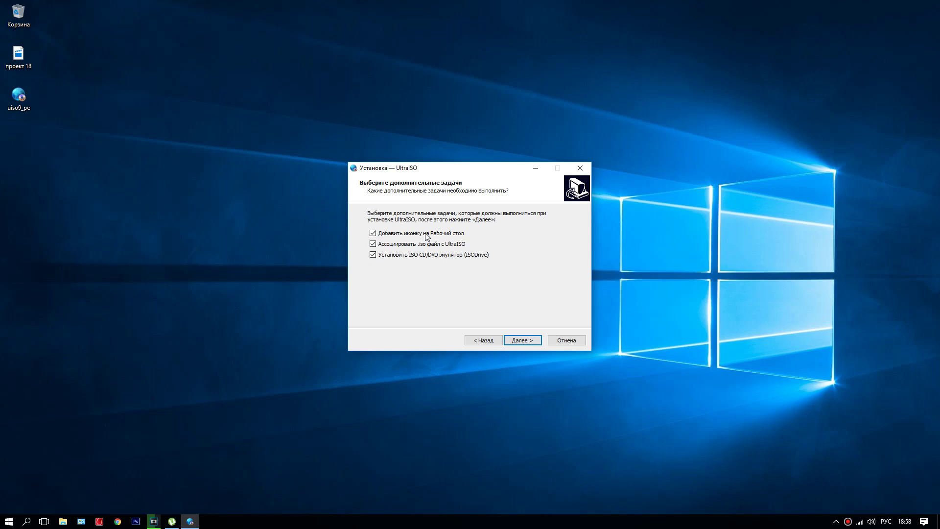
pyautogui.click(512, 342)
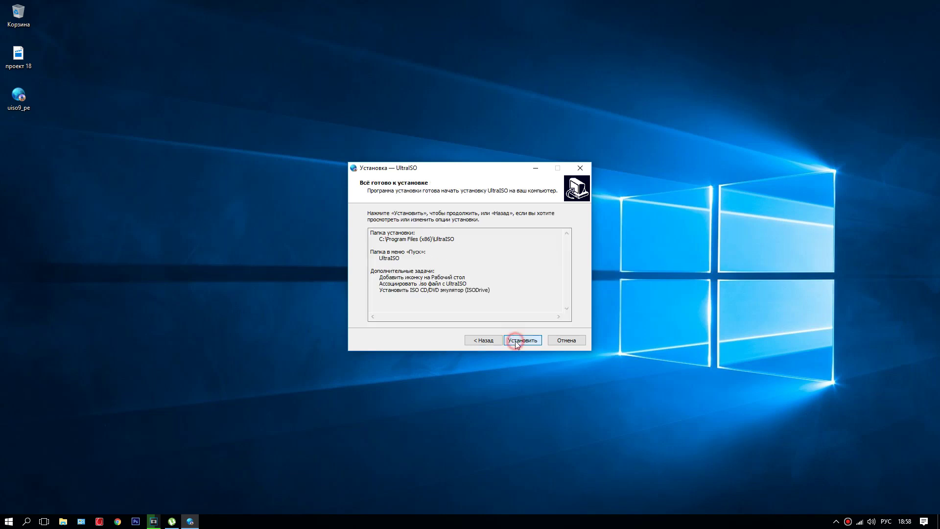
pyautogui.click(523, 340)
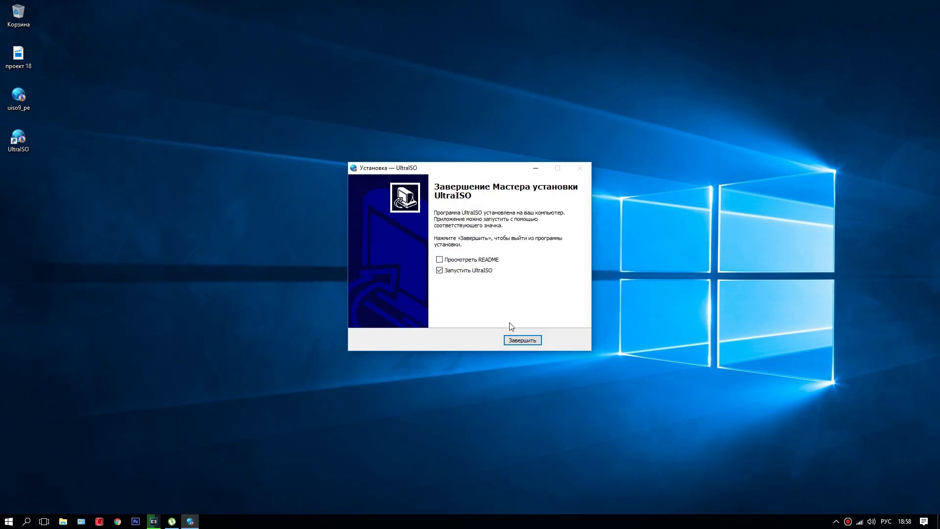
pyautogui.click(512, 338)
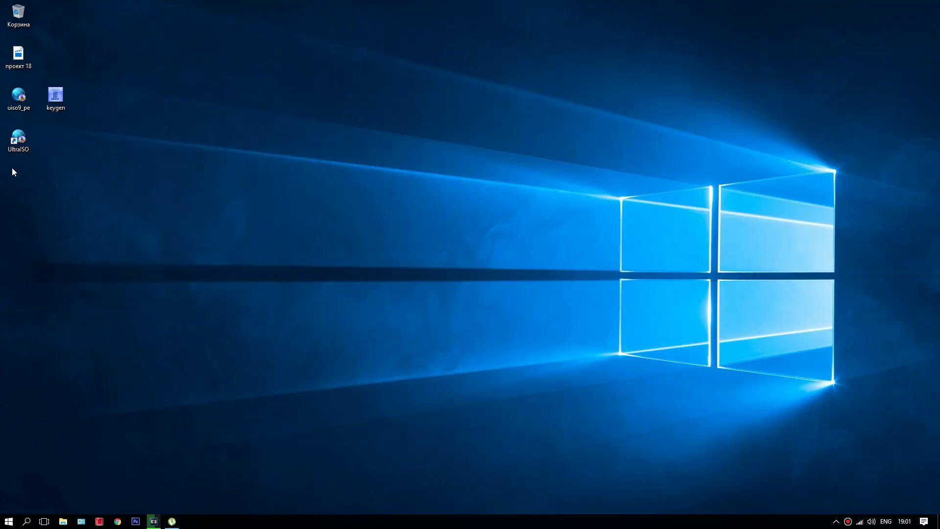
# Step: Launch UltraISO and open its form for entering the registration code
pyautogui.doubleClick(18, 140)
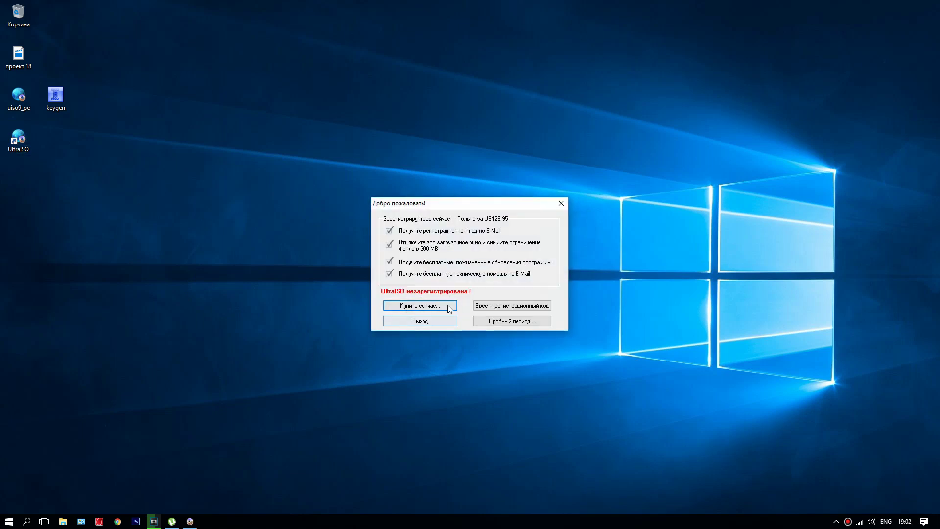
pyautogui.click(499, 306)
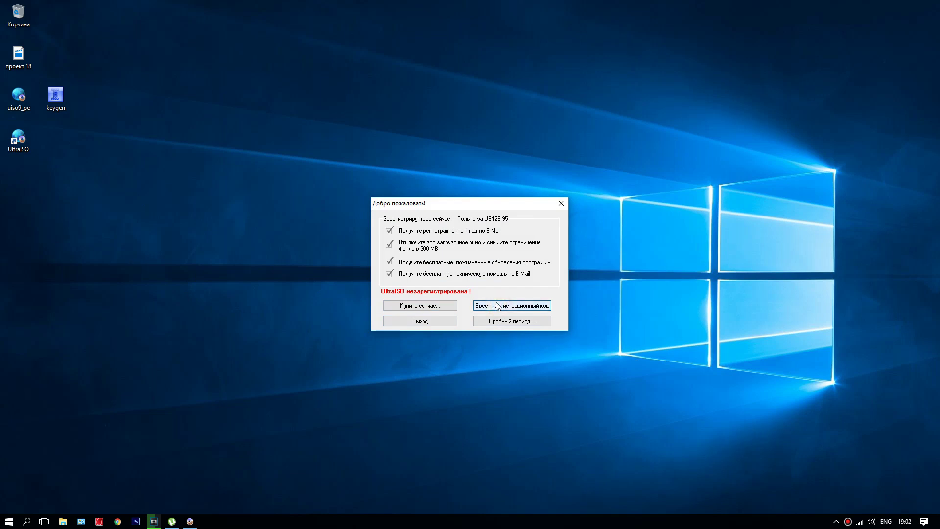
pyautogui.click(413, 322)
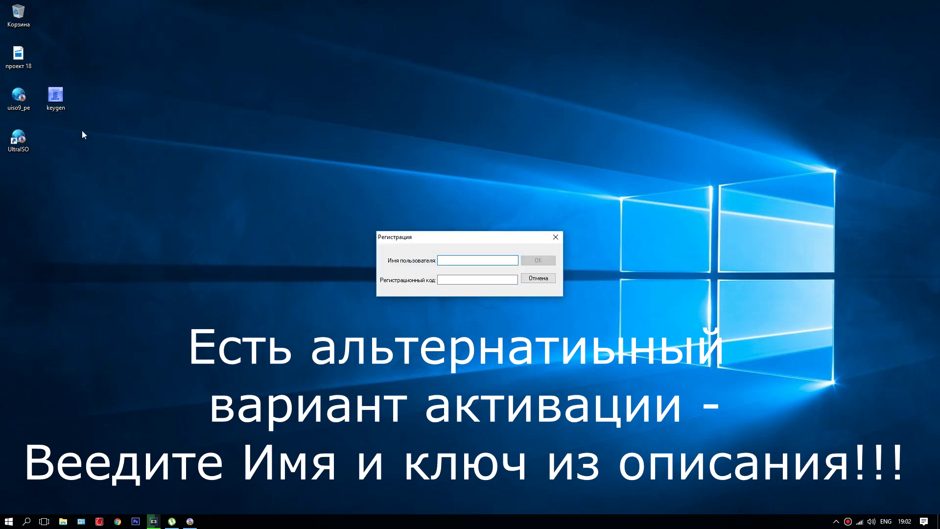
# Step: Run keygen from the desktop and generate a serial for UltraISO Premium (English Retail)
pyautogui.doubleClick(54, 98)
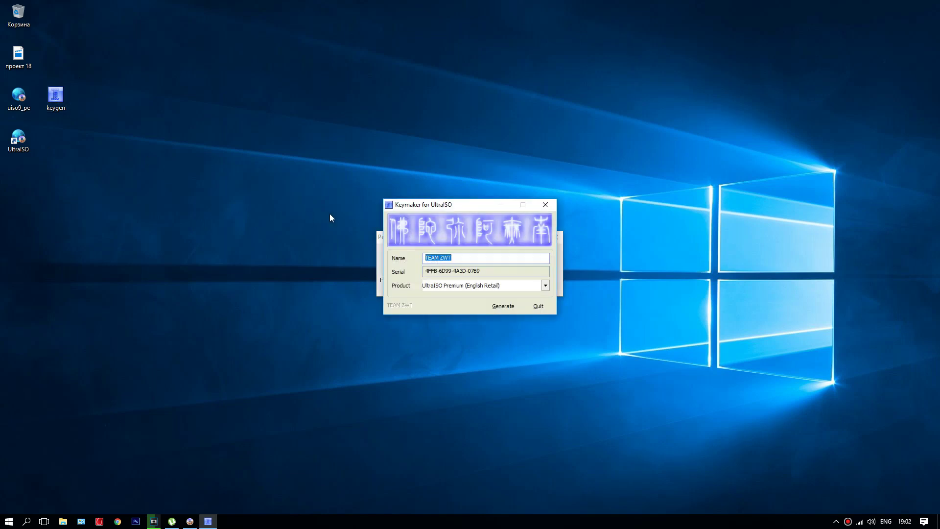
pyautogui.click(503, 308)
pyautogui.click(545, 286)
pyautogui.click(546, 288)
# Step: Copy the registration name from the Keymaker into the UltraISO user name field, moving the Keymaker window beside the registration form
pyautogui.doubleClick(443, 257)
pyautogui.click(430, 257)
pyautogui.moveTo(416, 259); pyautogui.dragTo(449, 257)
pyautogui.rightClick(449, 256)
pyautogui.click(475, 286)
pyautogui.moveTo(454, 203); pyautogui.dragTo(516, 210)
pyautogui.moveTo(615, 214); pyautogui.dragTo(742, 213)
pyautogui.rightClick(470, 261)
pyautogui.click(505, 304)
# Step: Copy the serial into the registration code field, submit the registration and close the Keymaker
pyautogui.click(633, 278)
pyautogui.moveTo(671, 278); pyautogui.dragTo(615, 277)
pyautogui.rightClick(622, 278)
pyautogui.click(651, 310)
pyautogui.click(470, 279)
pyautogui.rightClick(467, 279)
pyautogui.click(497, 320)
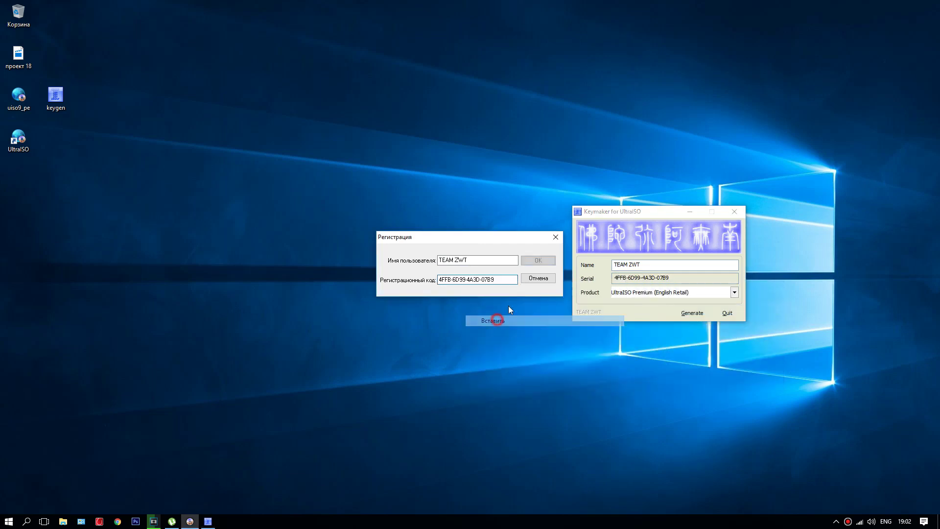
pyautogui.click(530, 260)
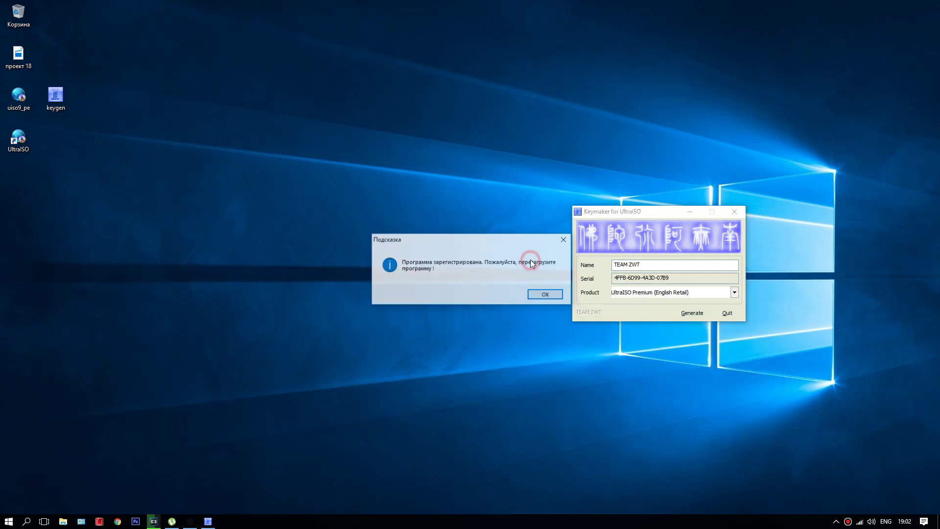
pyautogui.click(539, 294)
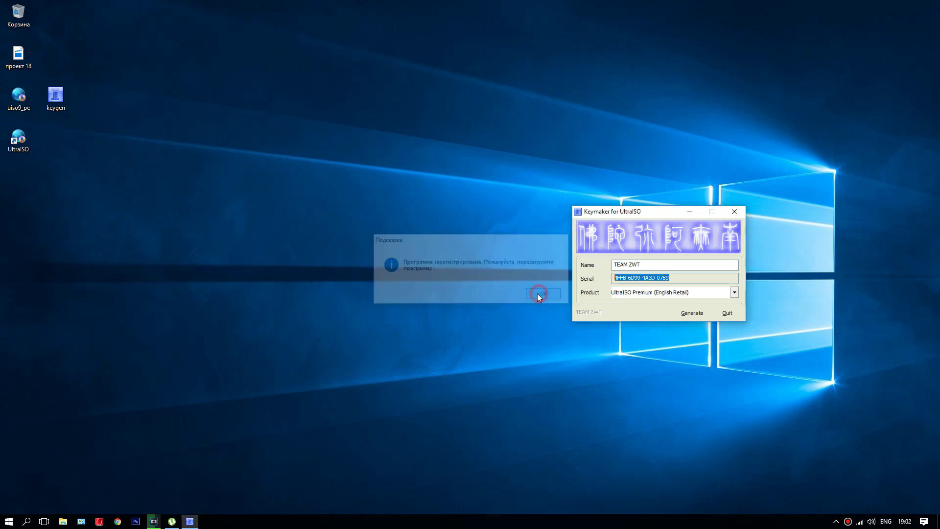
pyautogui.click(734, 212)
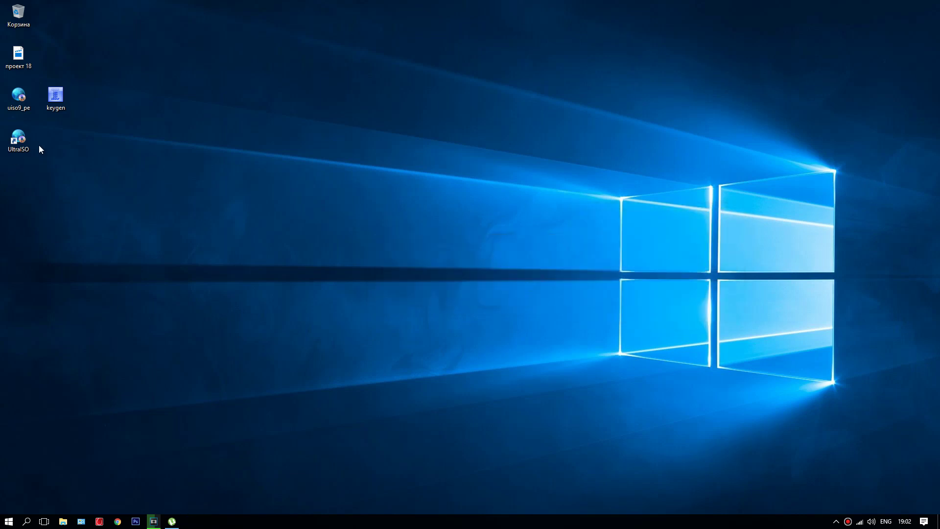
pyautogui.doubleClick(17, 139)
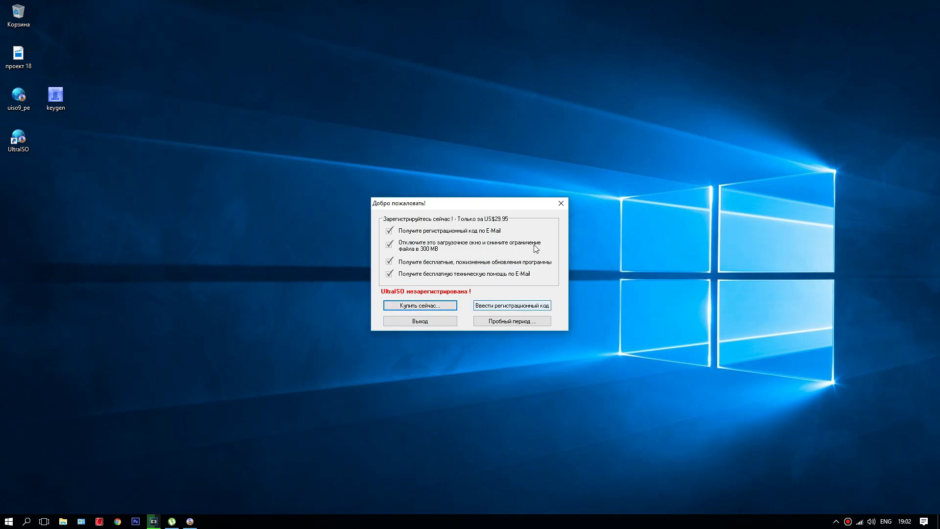
pyautogui.click(561, 204)
pyautogui.doubleClick(18, 139)
pyautogui.click(512, 305)
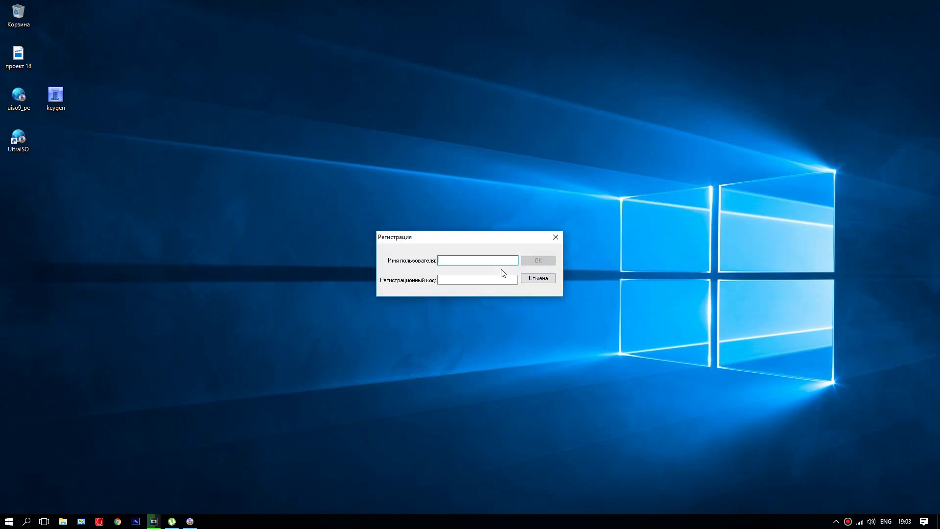
pyautogui.click(558, 239)
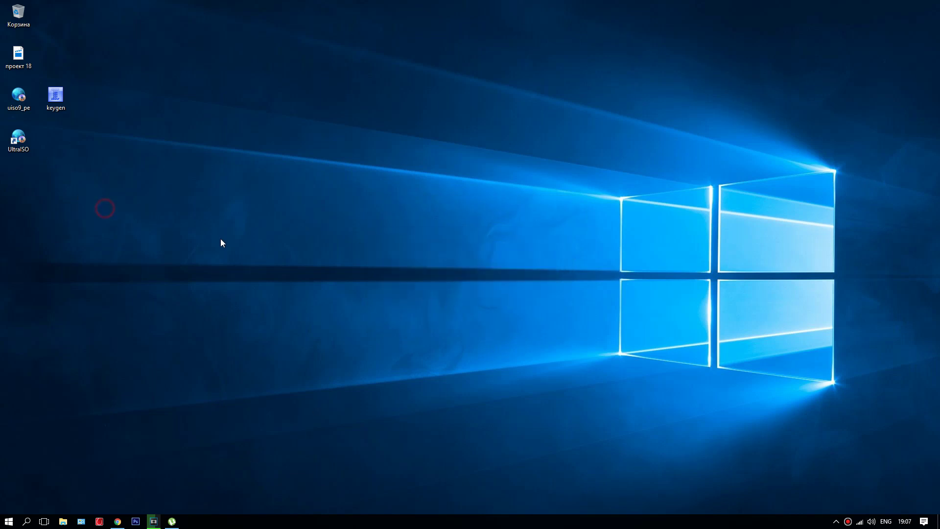
# Step: Launch UltraISO and add the whole contents of the ESD-USB (G:) drive to the new image
pyautogui.click(20, 143)
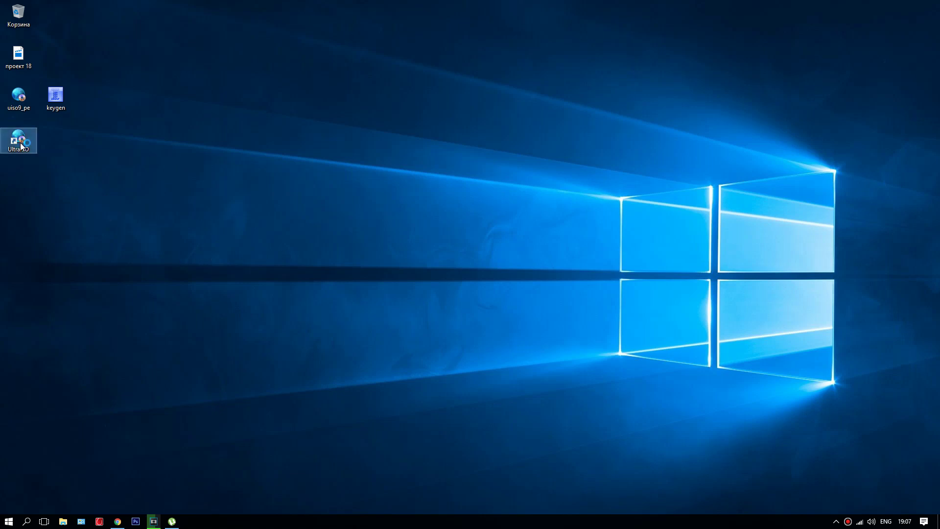
pyautogui.doubleClick(21, 143)
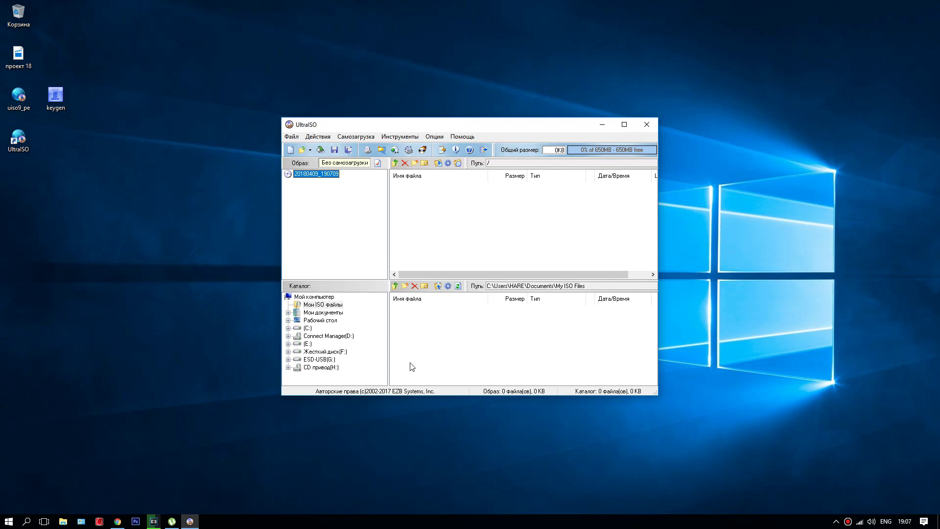
pyautogui.click(309, 360)
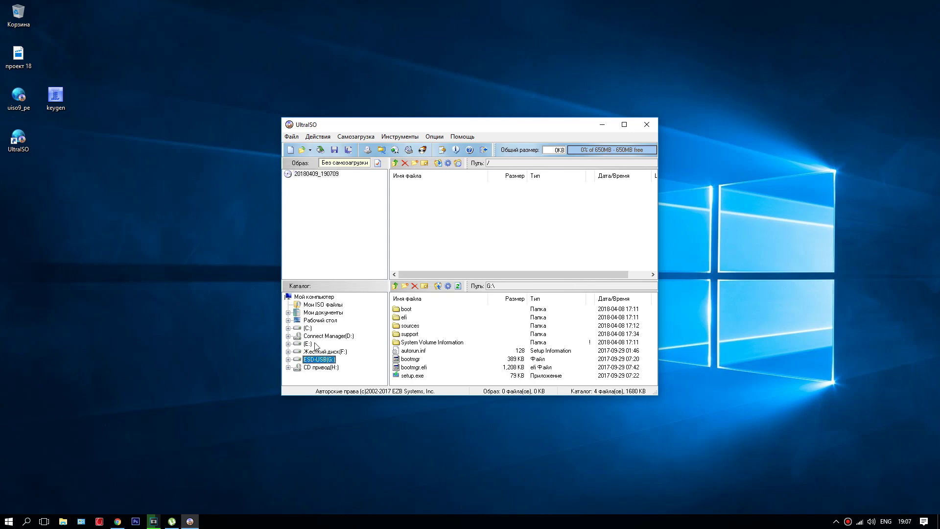
pyautogui.moveTo(309, 361); pyautogui.dragTo(427, 213)
pyautogui.click(470, 298)
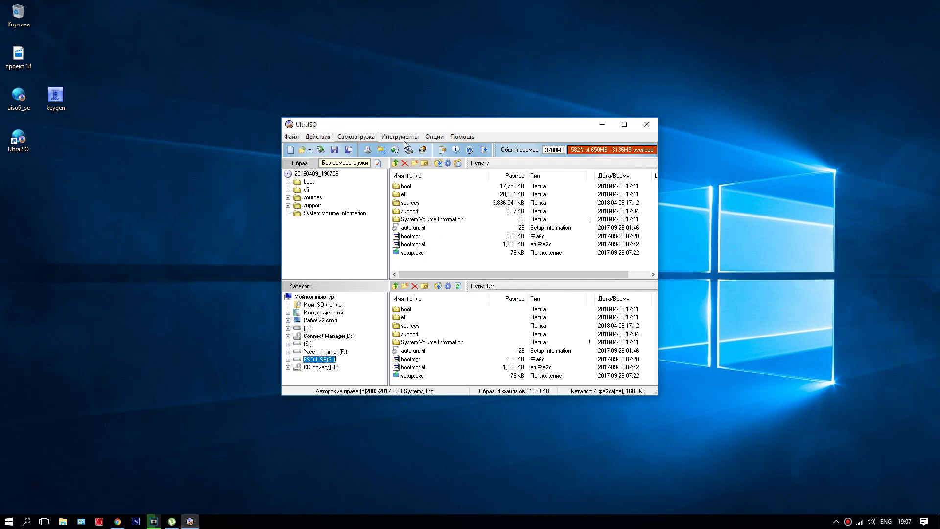
# Step: Save the image to the desktop as an ISO file (*.iso) named "windows 10"
pyautogui.click(292, 137)
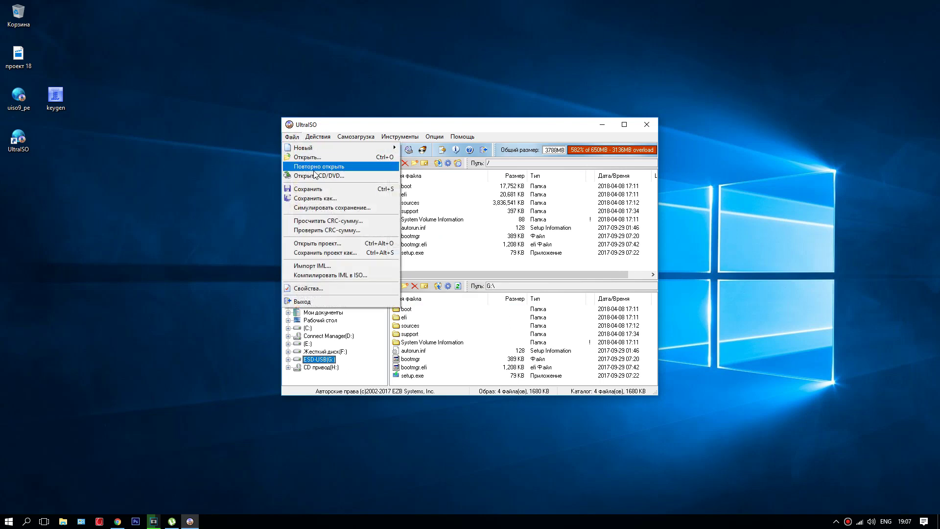
pyautogui.click(314, 199)
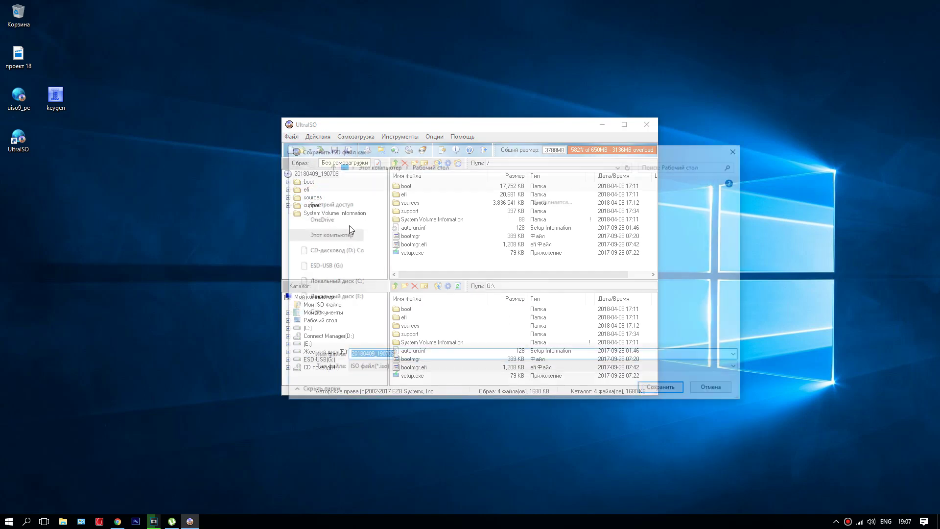
pyautogui.write('windows 10')
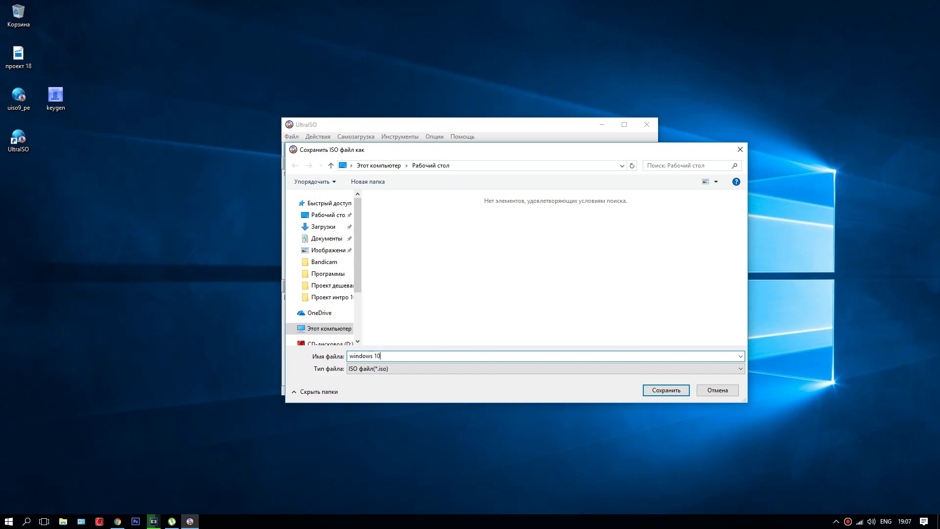
pyautogui.click(369, 370)
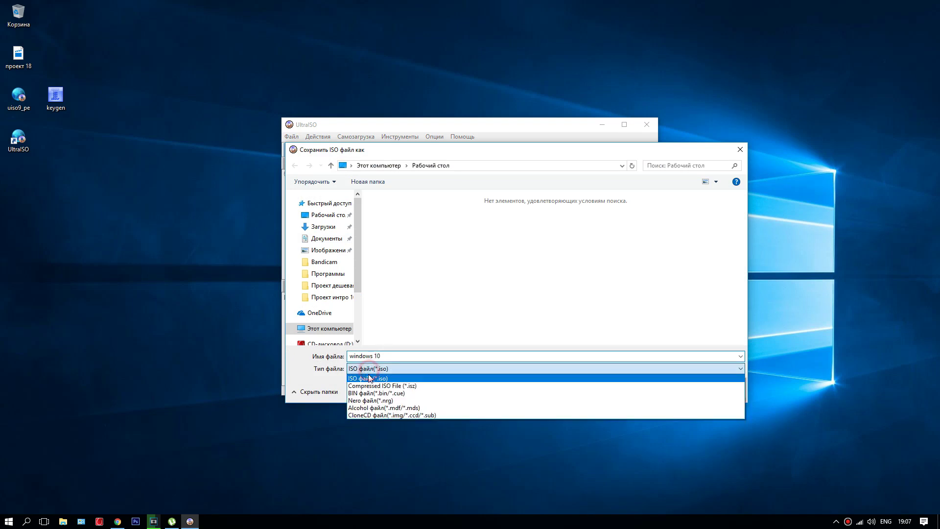
pyautogui.click(367, 379)
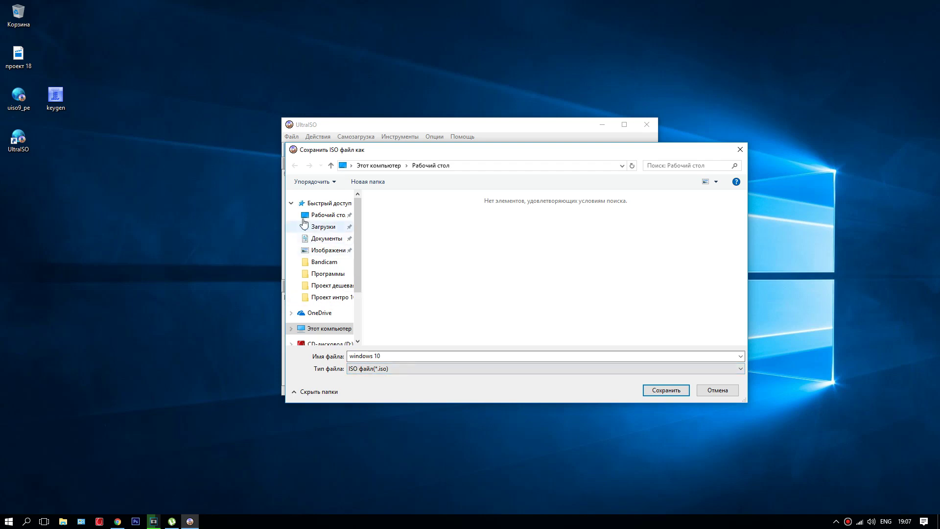
pyautogui.click(314, 217)
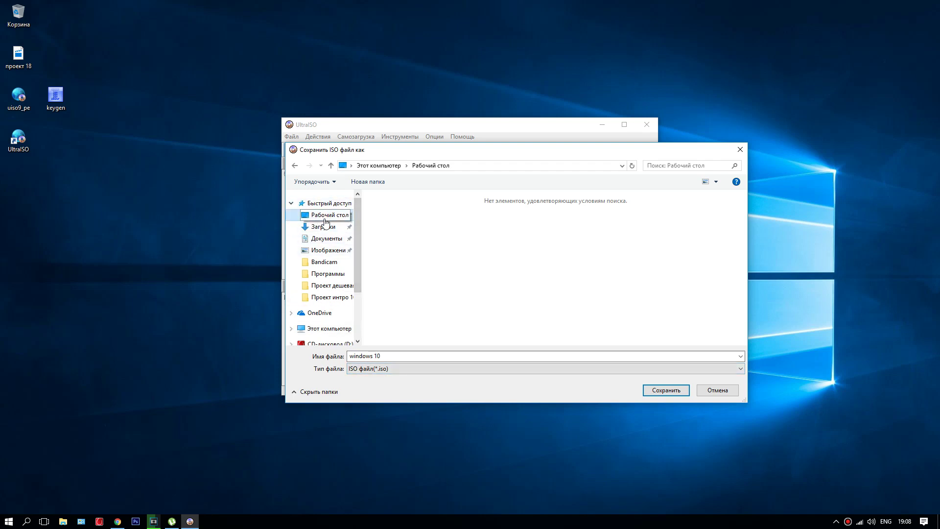
pyautogui.click(663, 392)
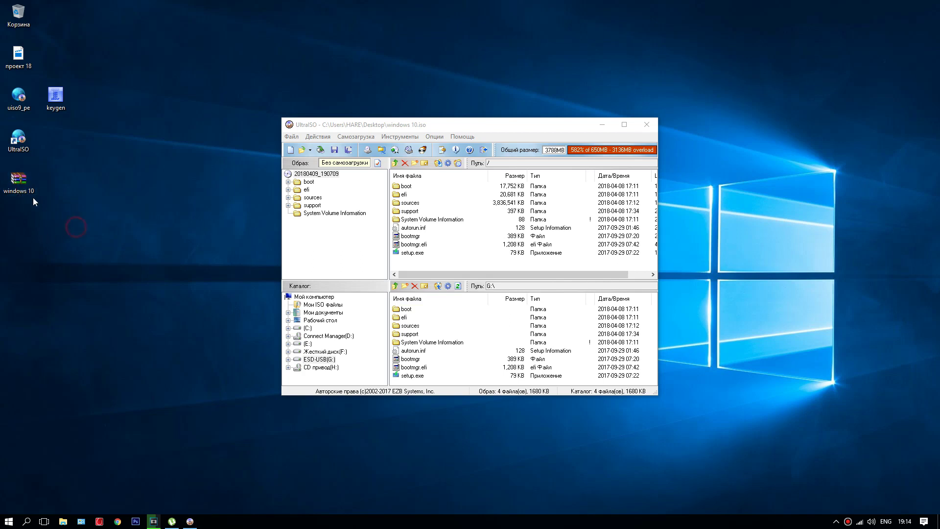
# Step: Examine the file size in the properties of the windows 10 image on the desktop
pyautogui.moveTo(63, 175); pyautogui.dragTo(5, 211)
pyautogui.rightClick(21, 186)
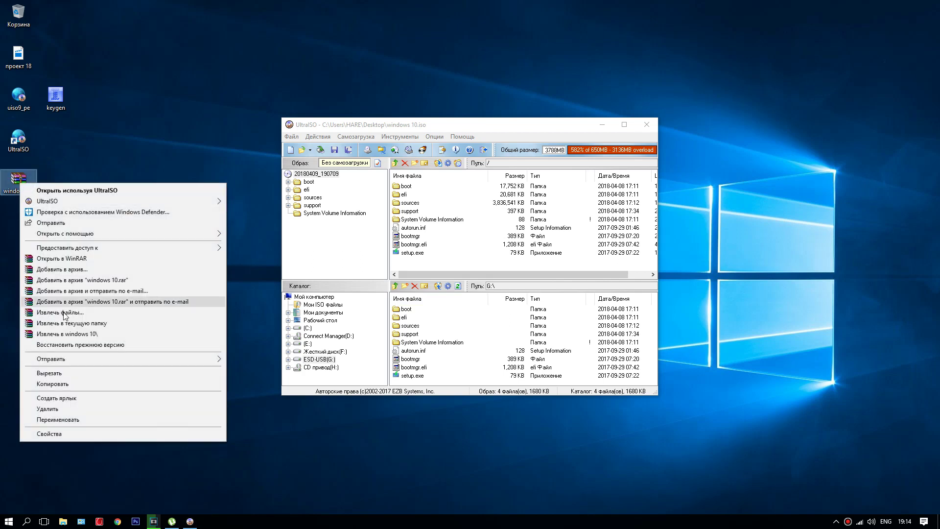
pyautogui.click(49, 433)
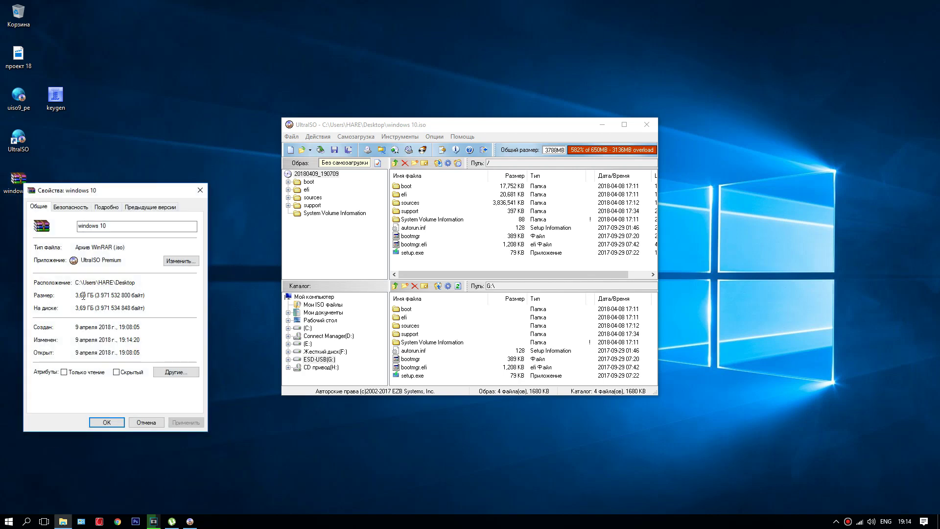
pyautogui.moveTo(78, 293)
pyautogui.mouseDown()
pyautogui.moveTo(94, 295)
pyautogui.moveTo(75, 294)
pyautogui.mouseUp()
pyautogui.click(200, 190)
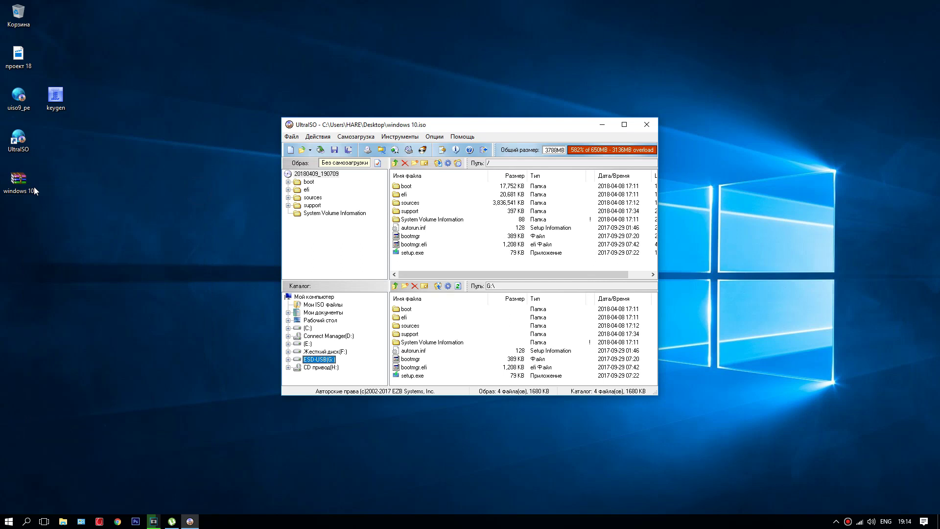
# Step: Open the windows 10 image from the desktop in UltraISO and close the program
pyautogui.click(291, 137)
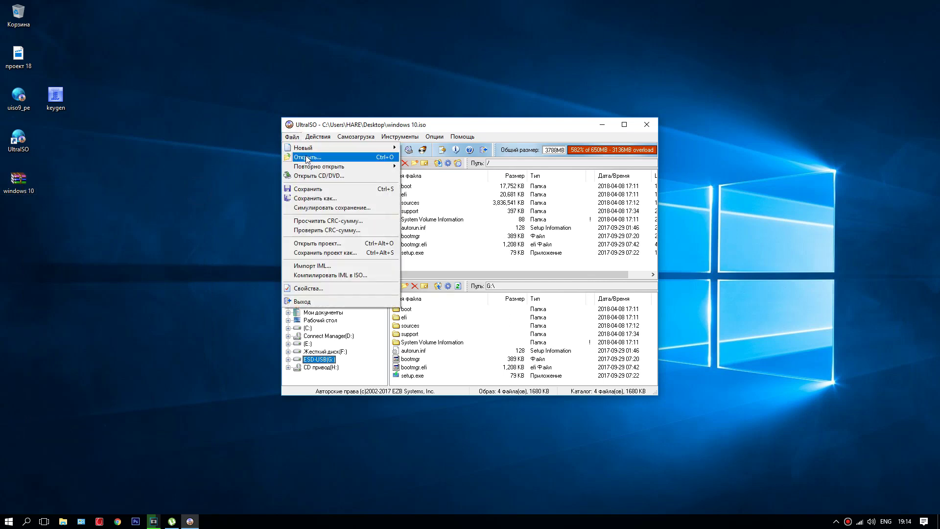
pyautogui.click(306, 157)
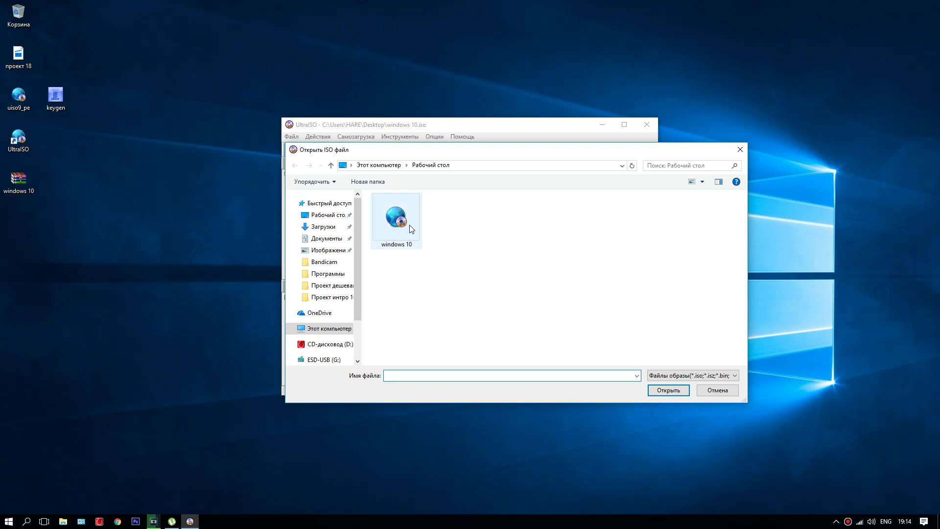
pyautogui.click(396, 216)
pyautogui.click(669, 391)
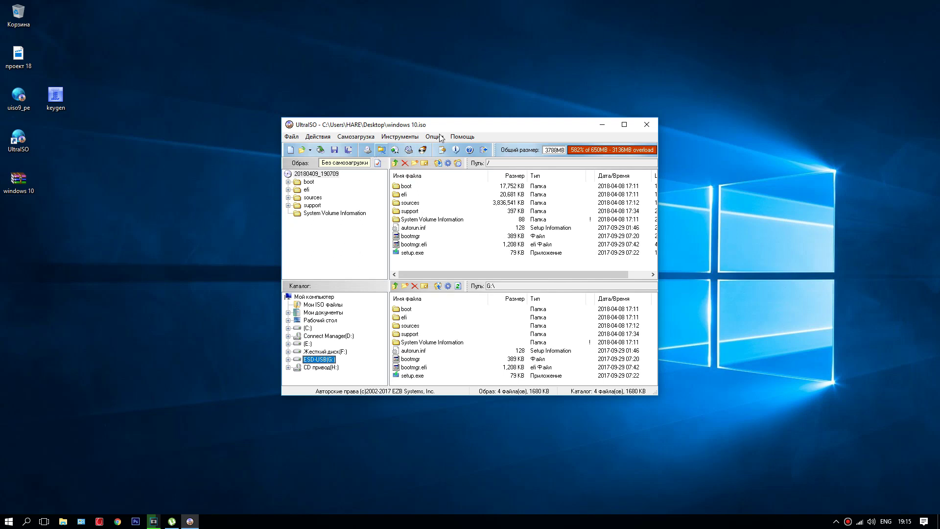
pyautogui.click(647, 127)
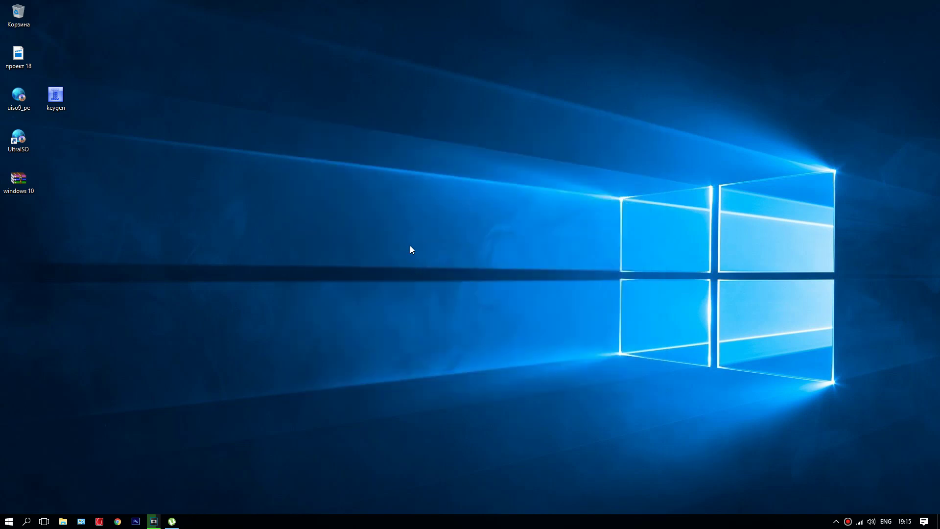